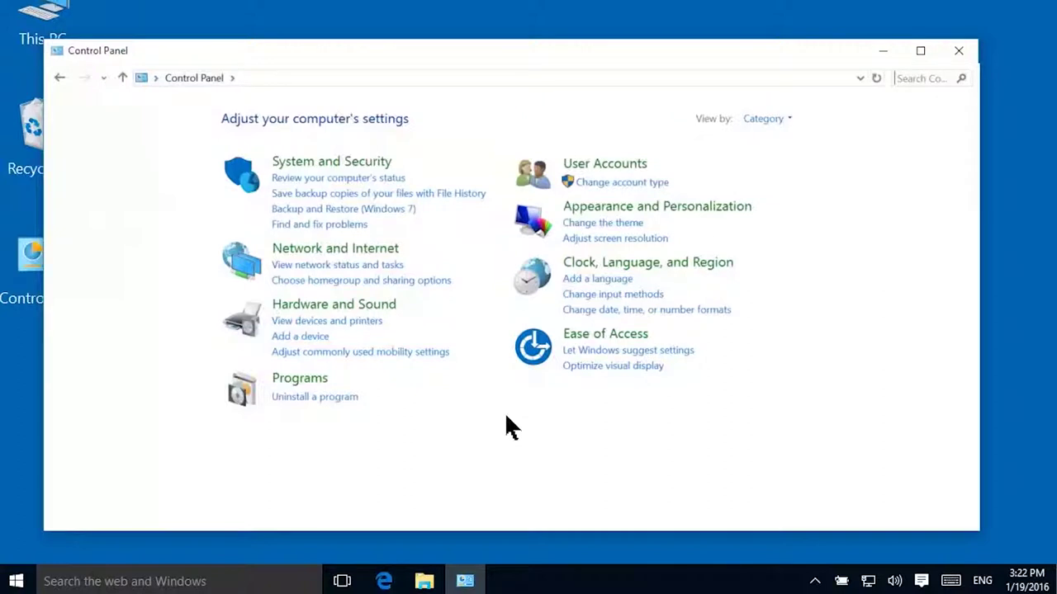
# - Open the HP Color LaserJet M553 printer properties and set Printer Status Notification to Enabled in Device Settings
pyautogui.click(338, 322)
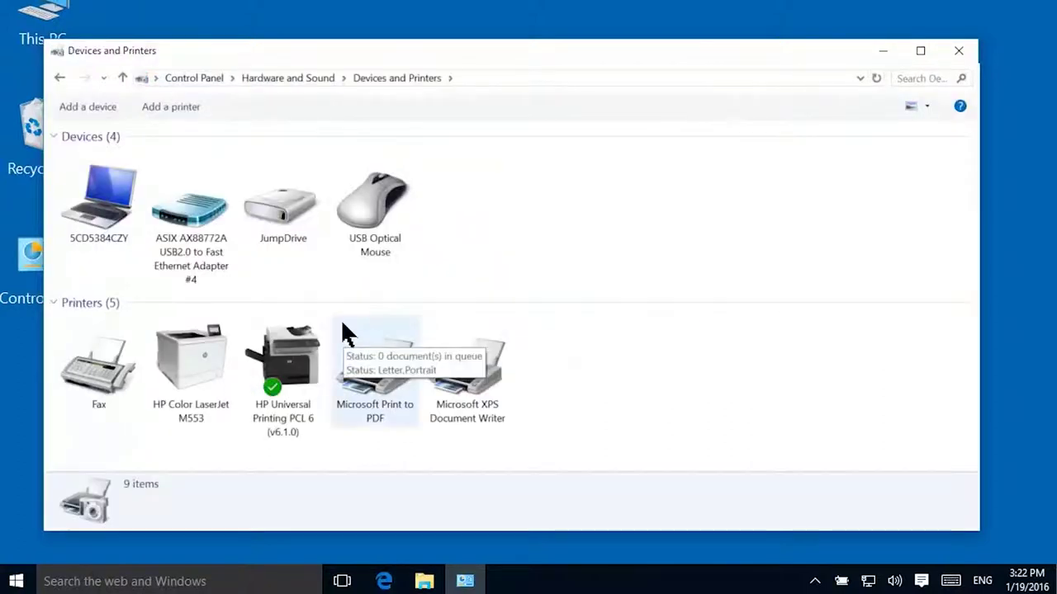
pyautogui.rightClick(216, 381)
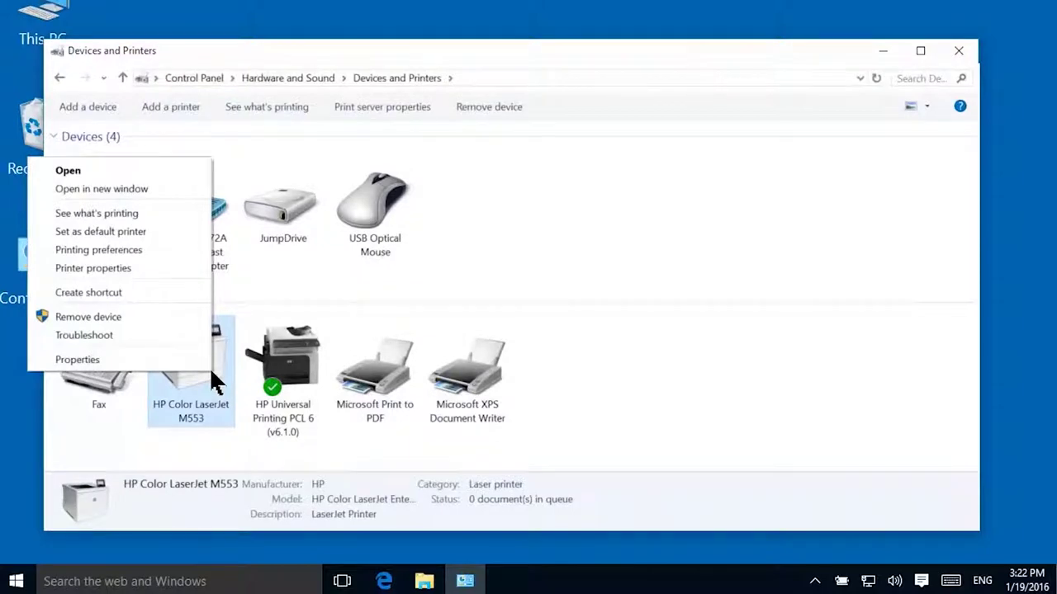
pyautogui.click(154, 266)
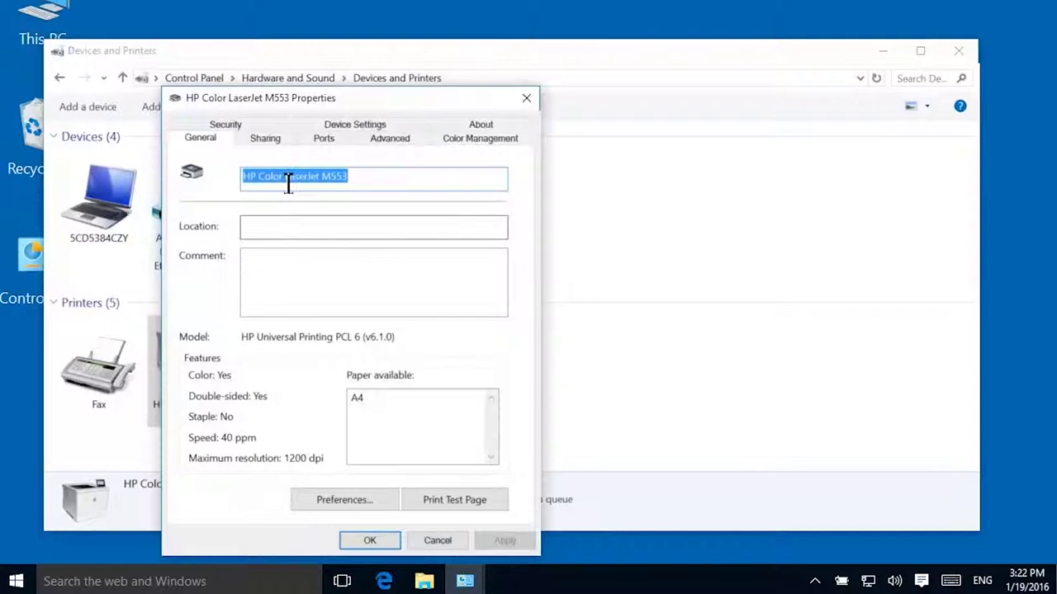
pyautogui.click(355, 132)
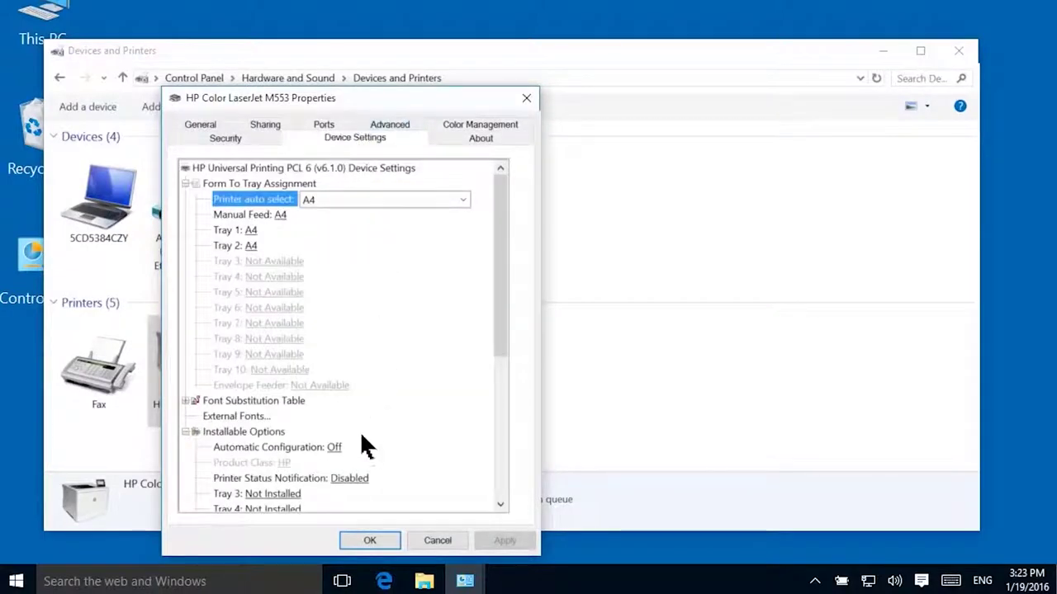
pyautogui.click(355, 479)
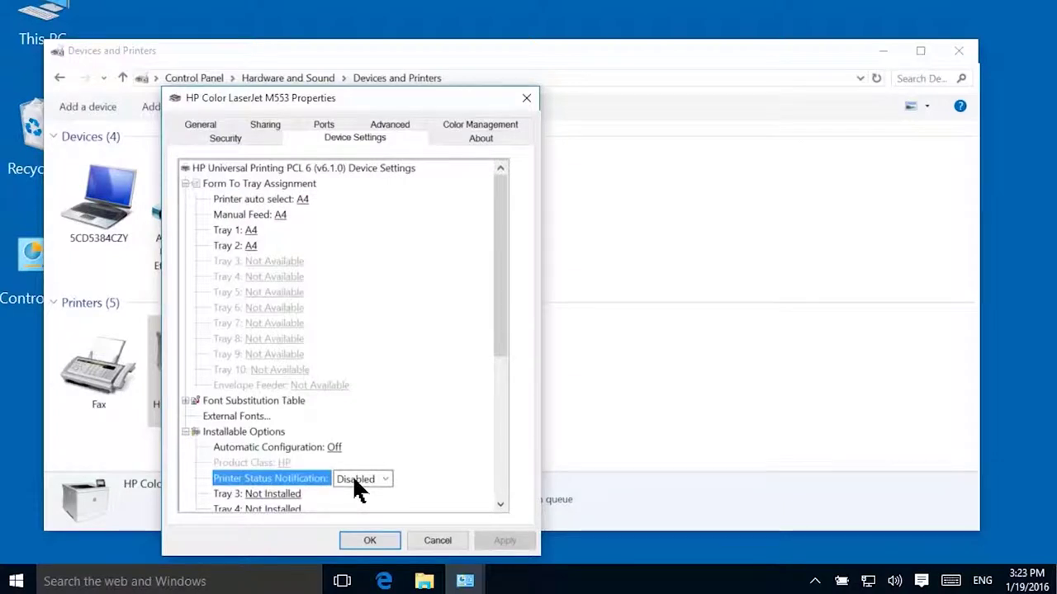
pyautogui.click(385, 480)
pyautogui.click(375, 497)
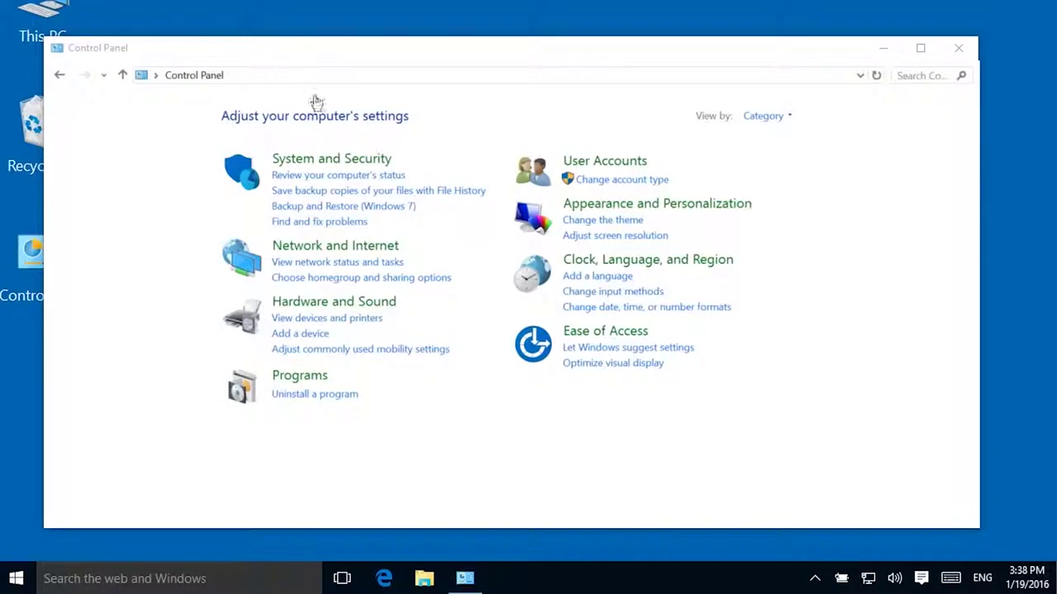
# - Reopen the HP Color LaserJet M553 properties, set Job Separator to Enabled, and save with OK
pyautogui.click(368, 318)
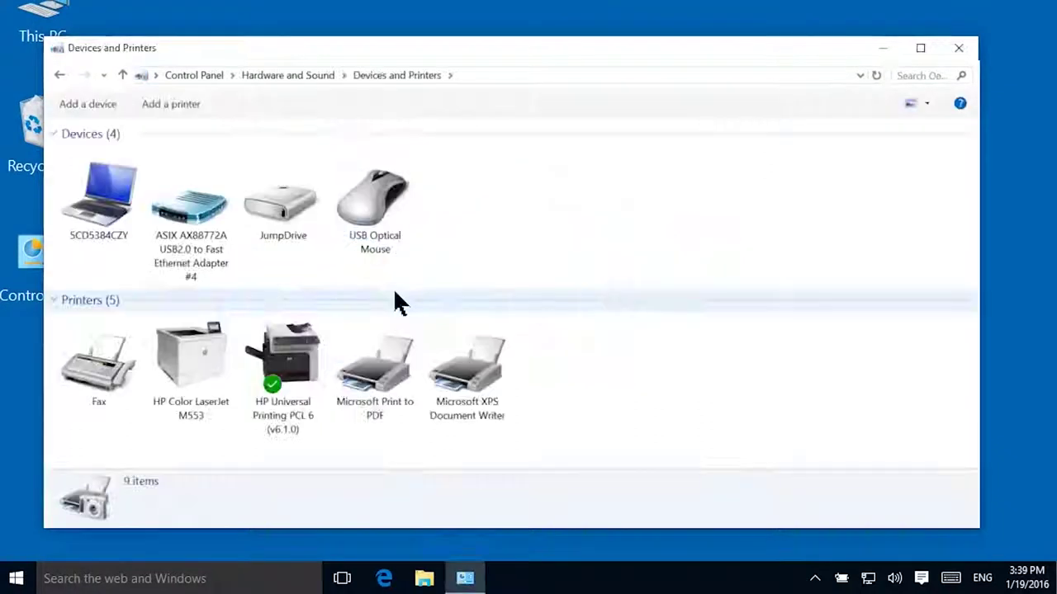
pyautogui.rightClick(192, 357)
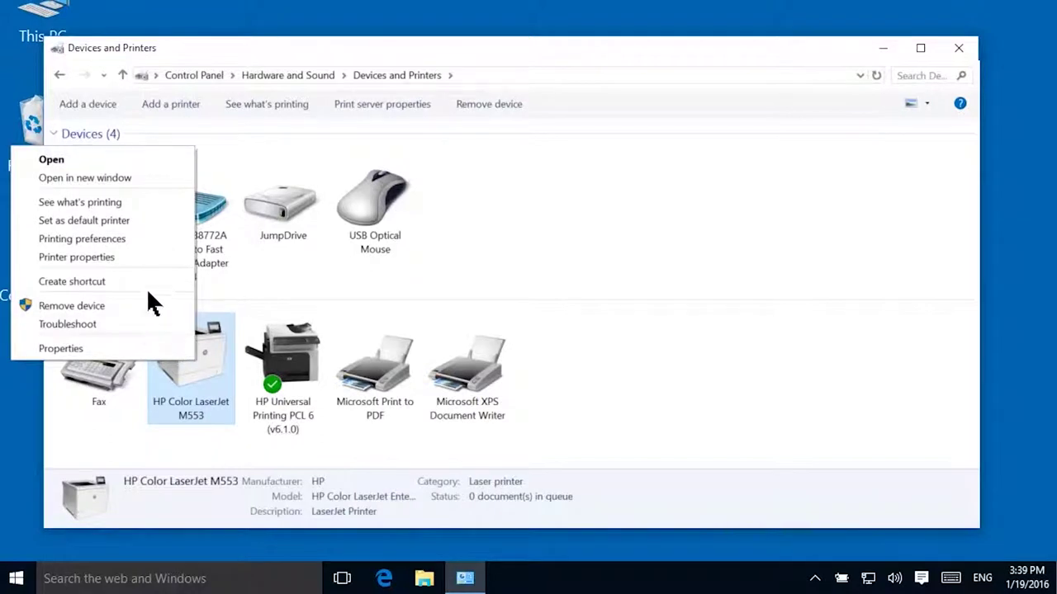
pyautogui.click(146, 257)
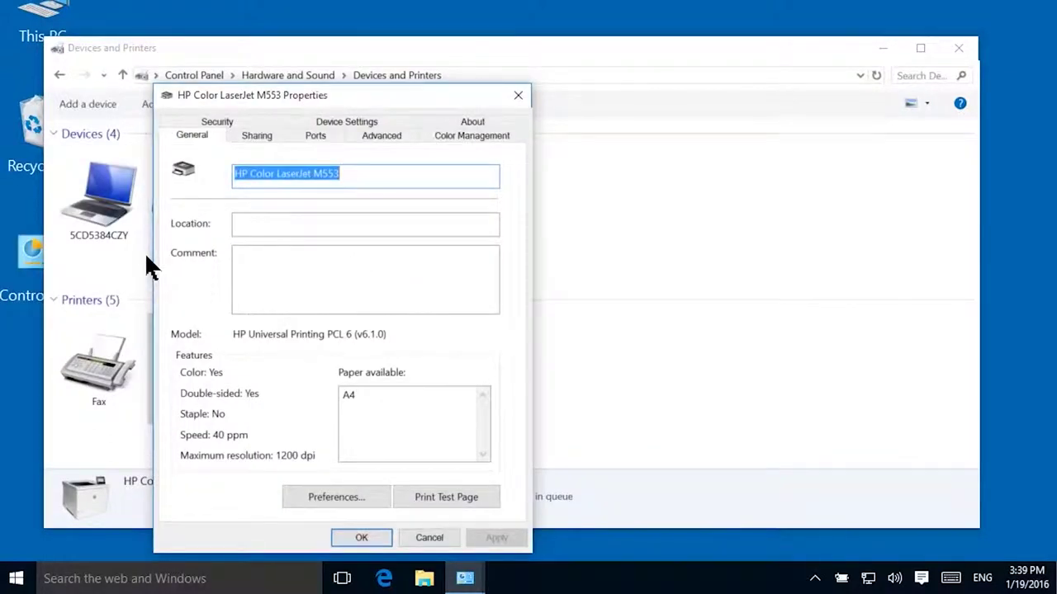
pyautogui.click(331, 121)
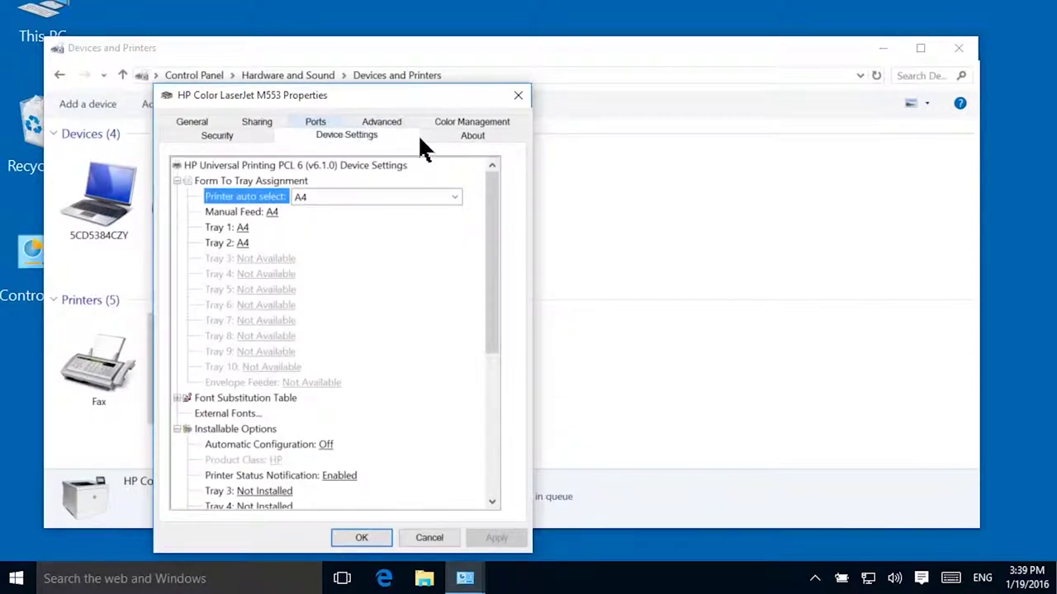
pyautogui.moveTo(488, 263); pyautogui.dragTo(482, 430)
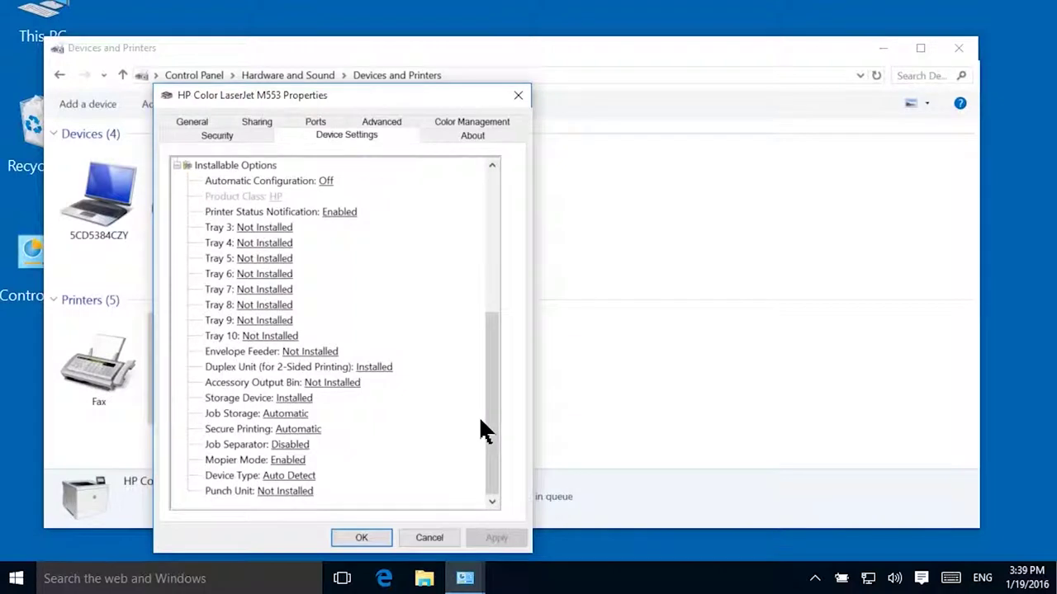
pyautogui.click(301, 444)
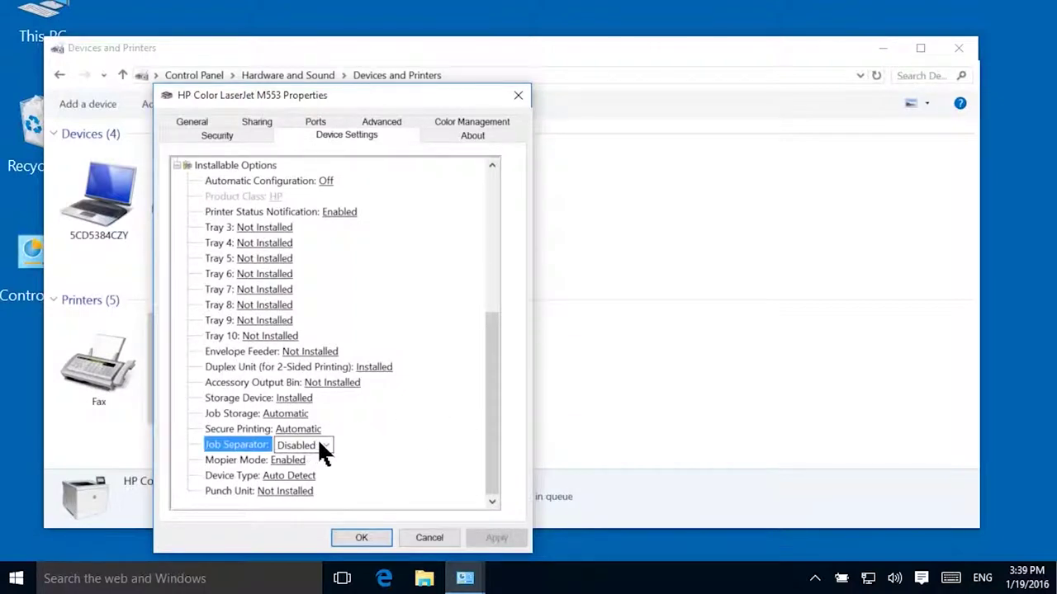
pyautogui.click(323, 446)
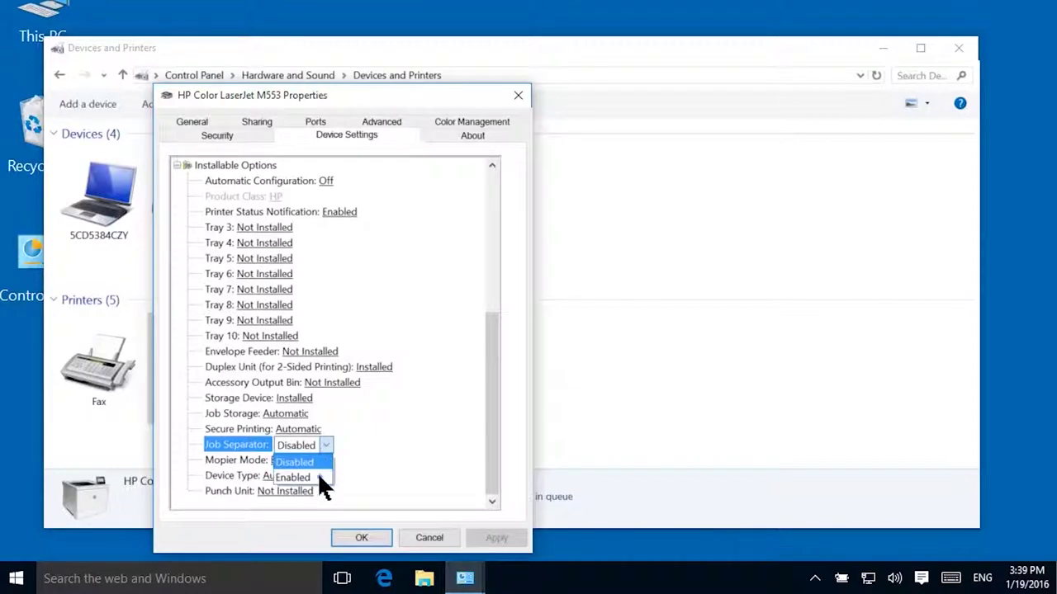
pyautogui.click(318, 477)
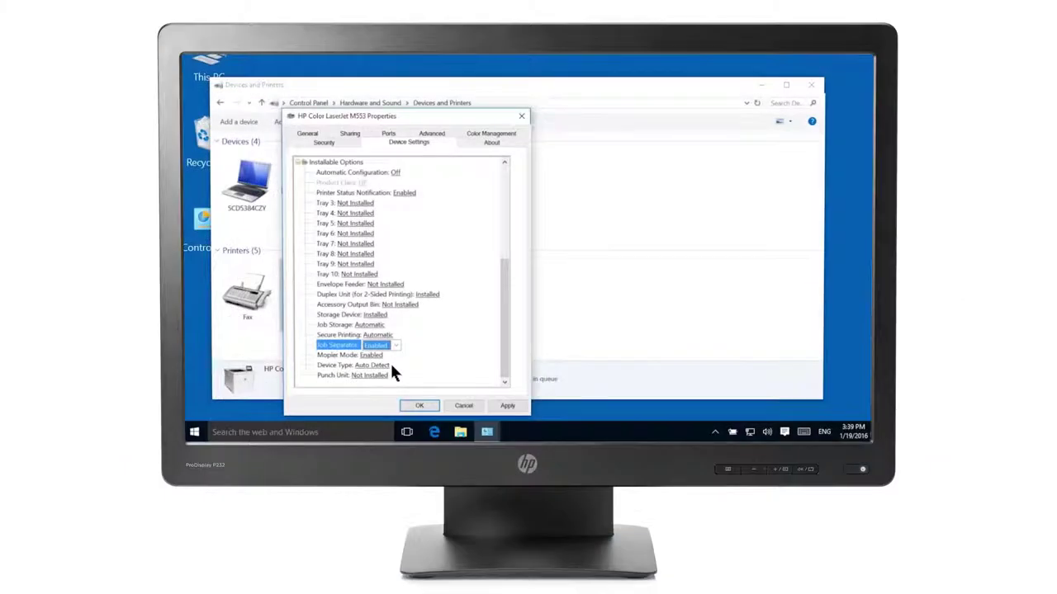
pyautogui.click(419, 405)
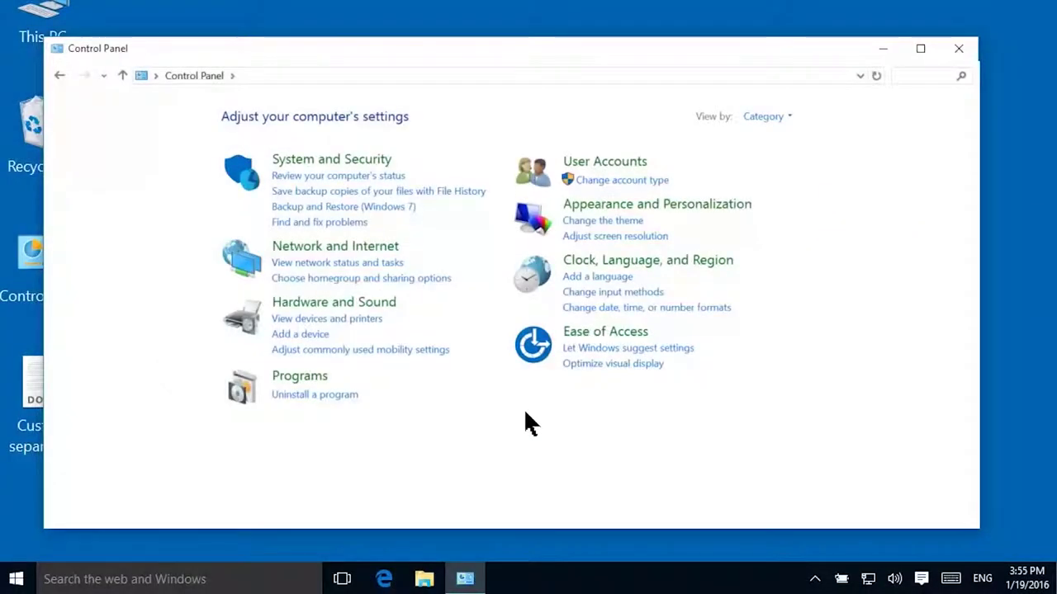
# - Reopen the HP Color LaserJet M553 properties, set Job Separator to Enabled under Installable Options, and apply
pyautogui.click(357, 321)
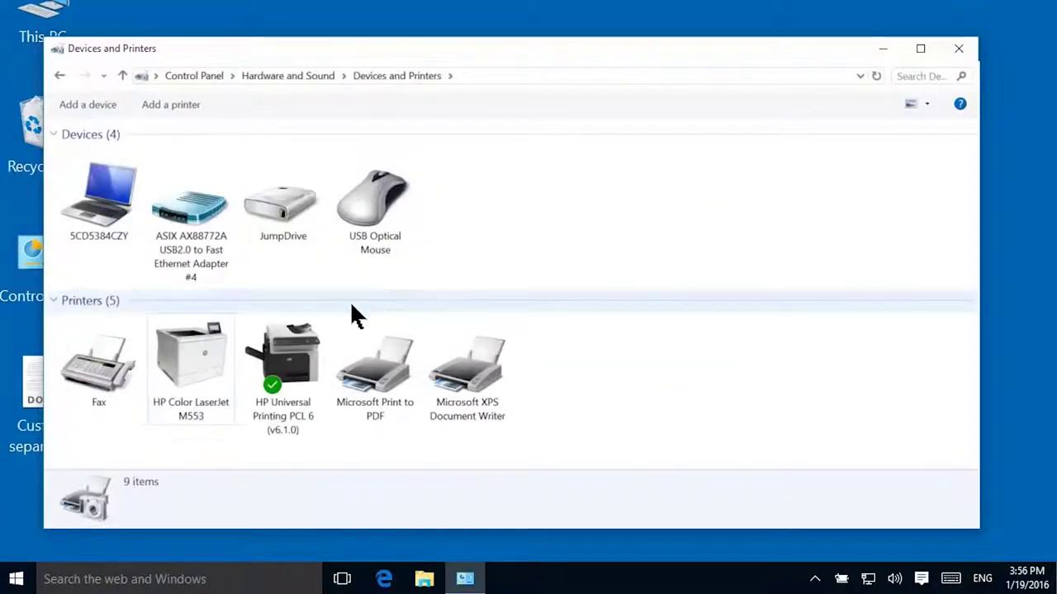
pyautogui.rightClick(199, 351)
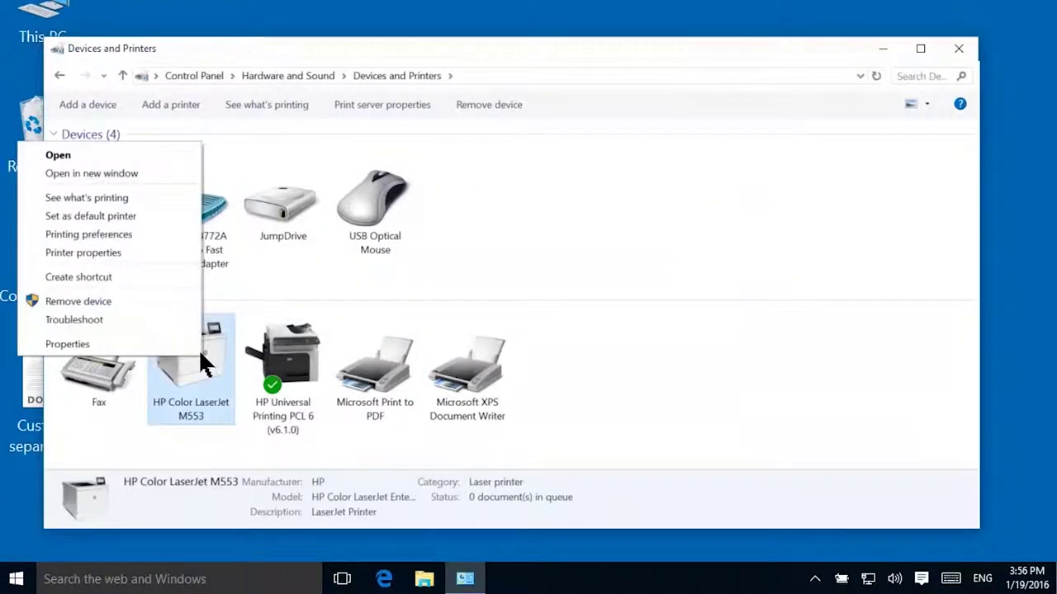
pyautogui.click(149, 253)
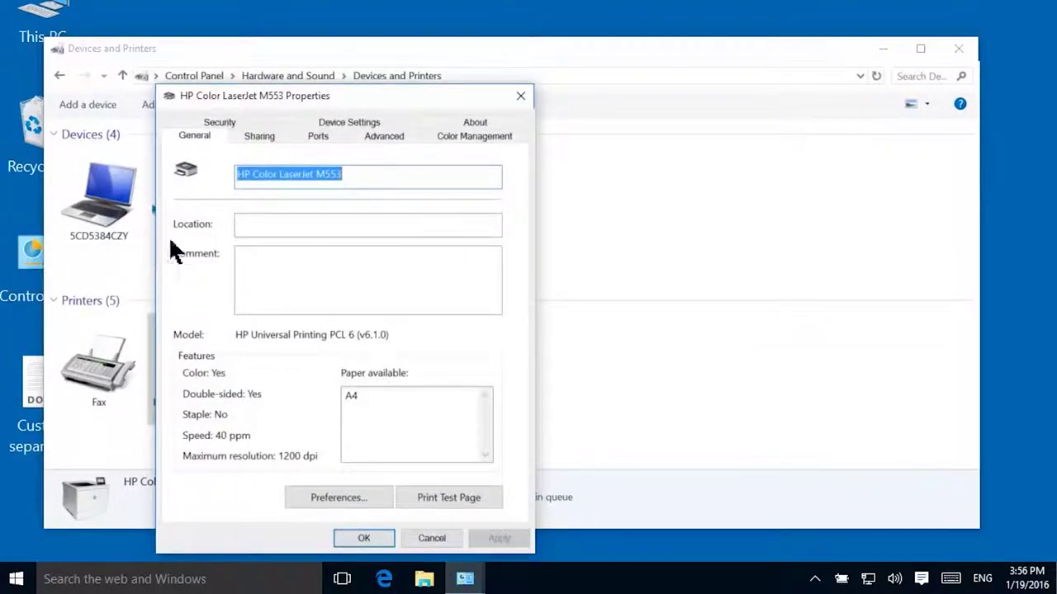
pyautogui.click(312, 124)
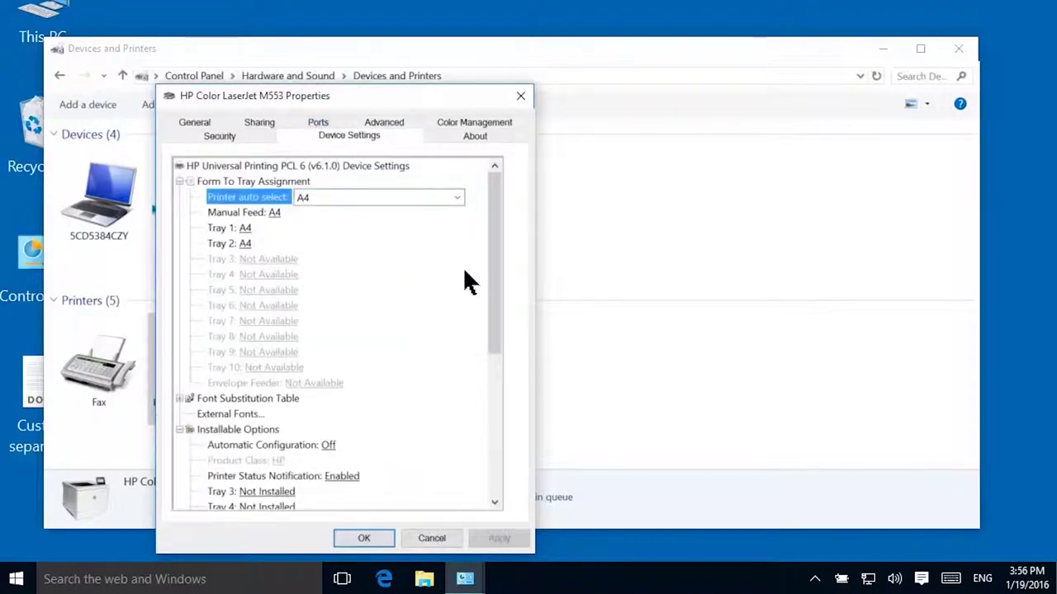
pyautogui.moveTo(489, 297); pyautogui.dragTo(496, 449)
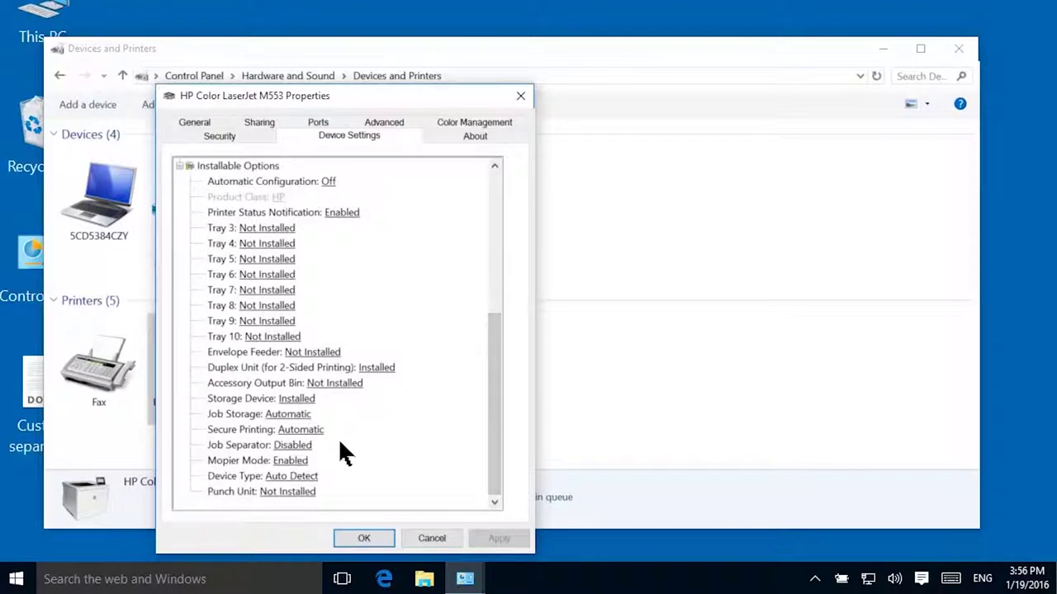
pyautogui.click(309, 445)
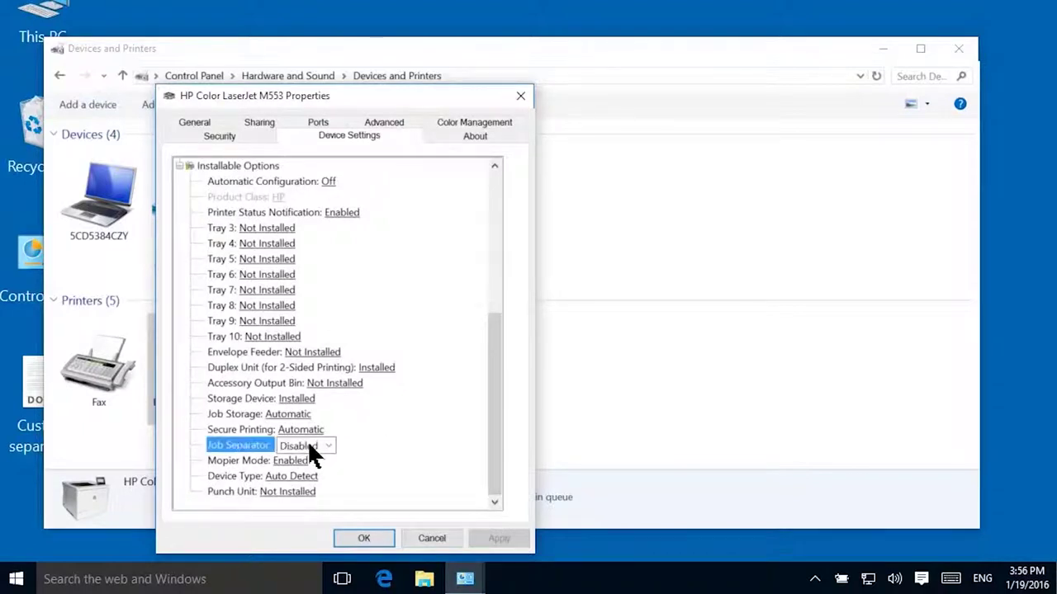
pyautogui.click(328, 447)
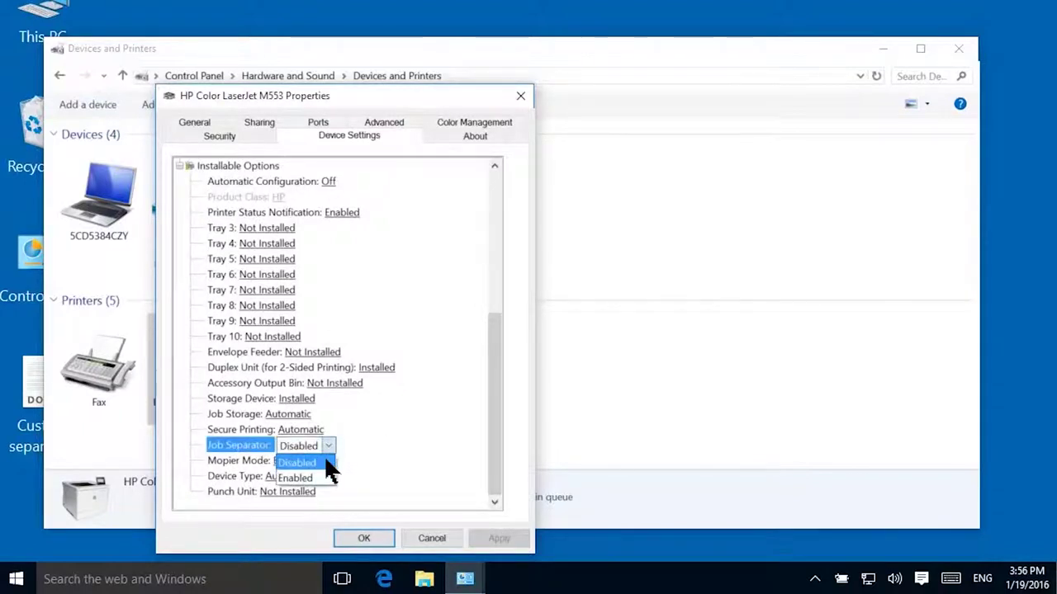
pyautogui.click(327, 477)
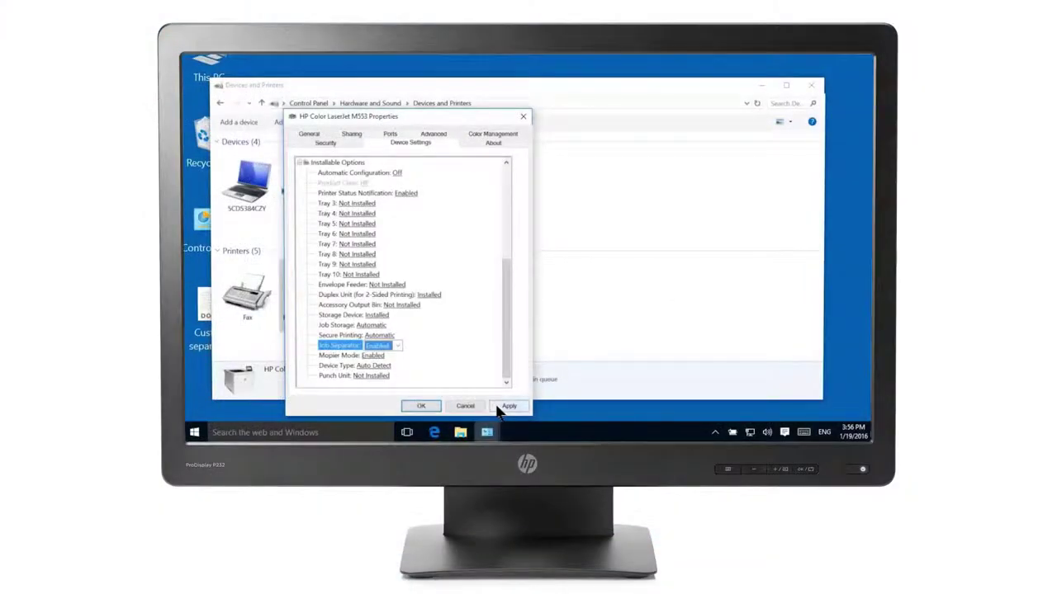
pyautogui.click(503, 407)
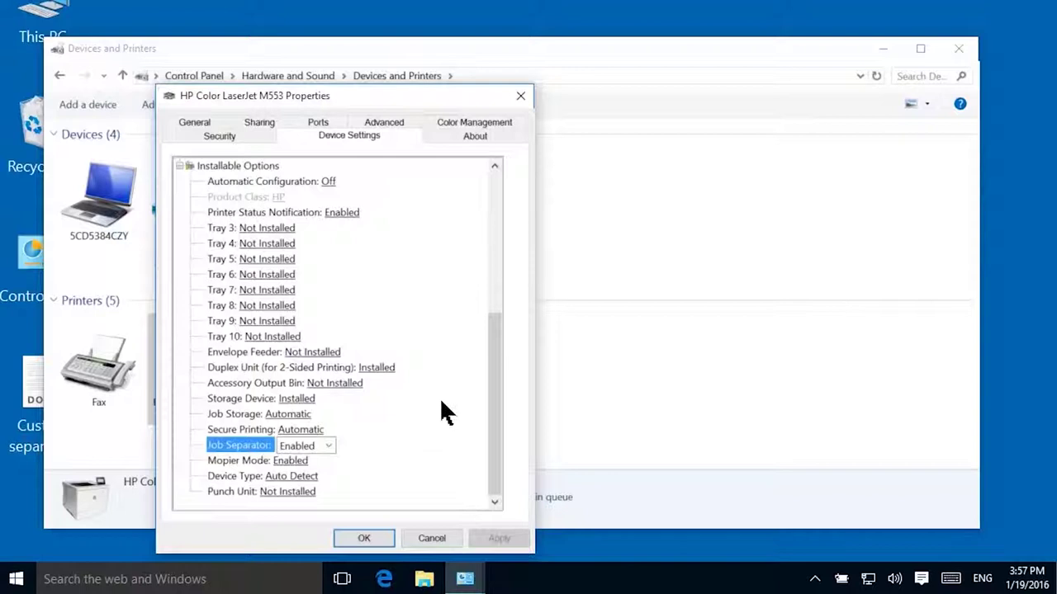
# - Set Custom separator page.docx from the Desktop as the Advanced tab's separator page, showing all file types
pyautogui.click(372, 124)
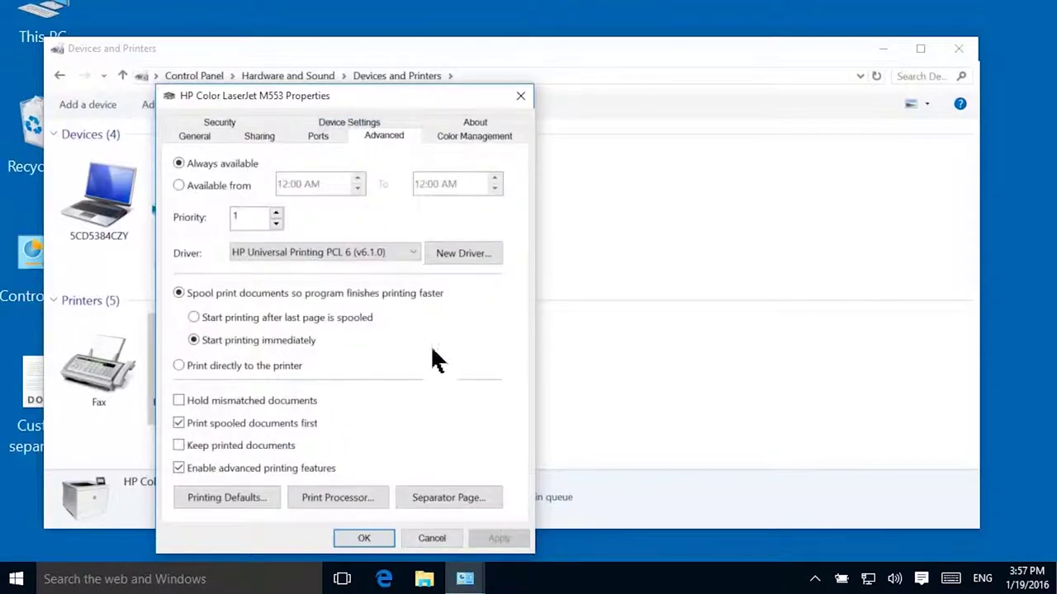
pyautogui.click(450, 499)
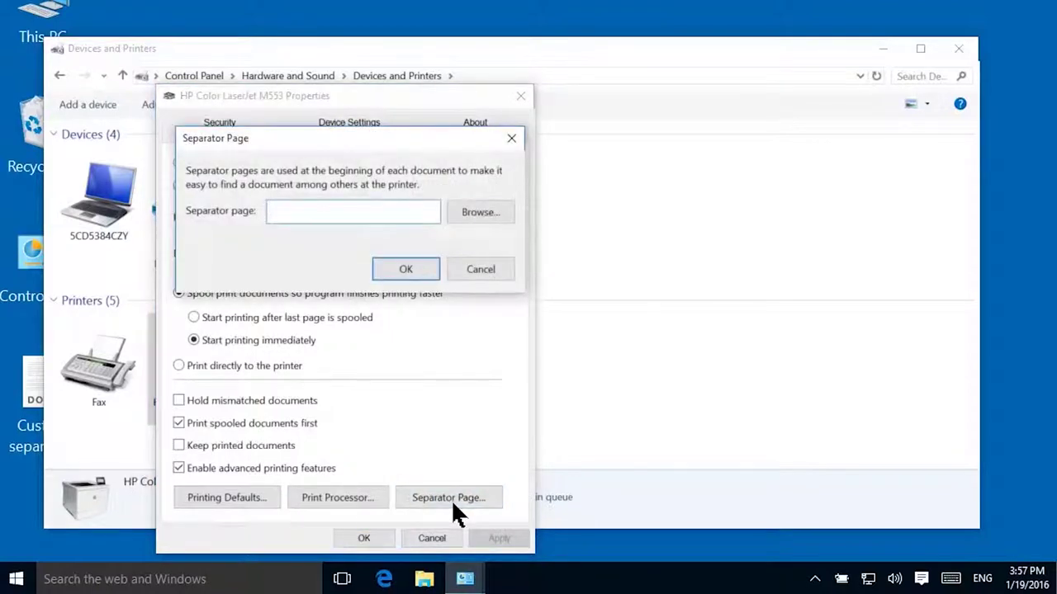
pyautogui.click(500, 216)
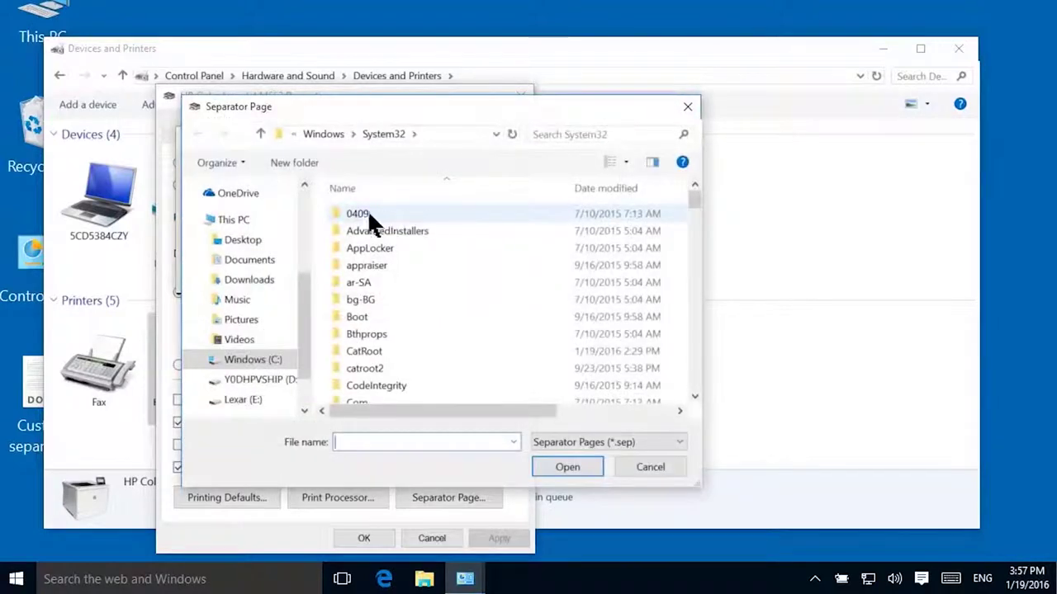
pyautogui.click(263, 238)
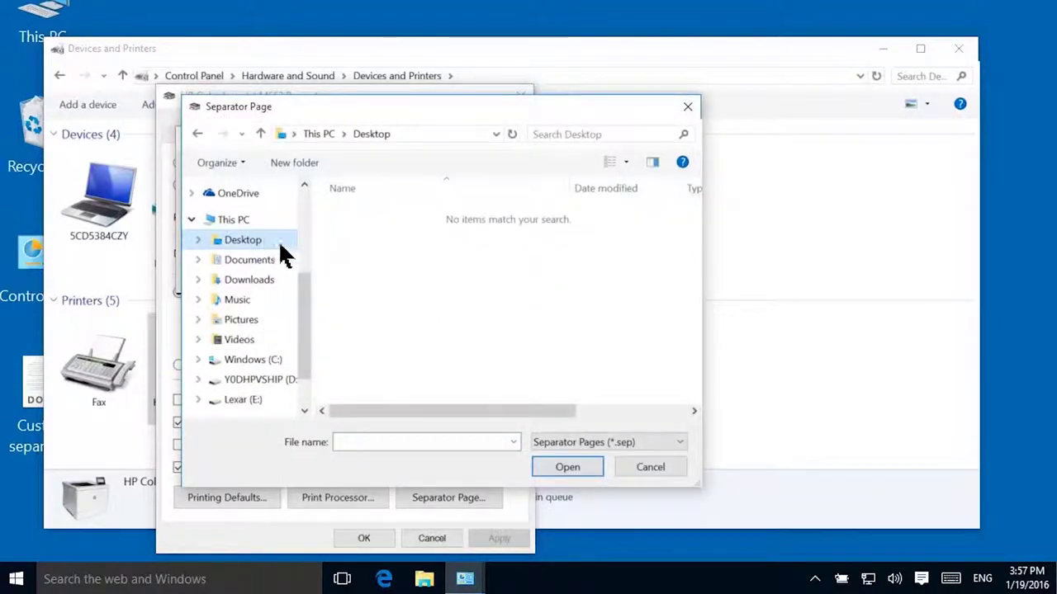
pyautogui.click(673, 443)
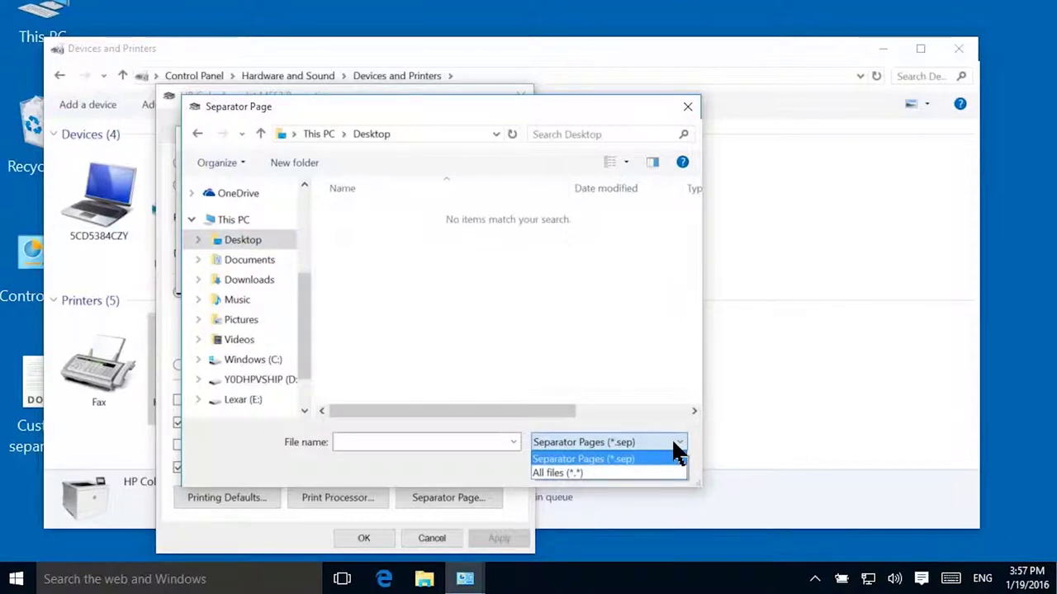
pyautogui.click(666, 468)
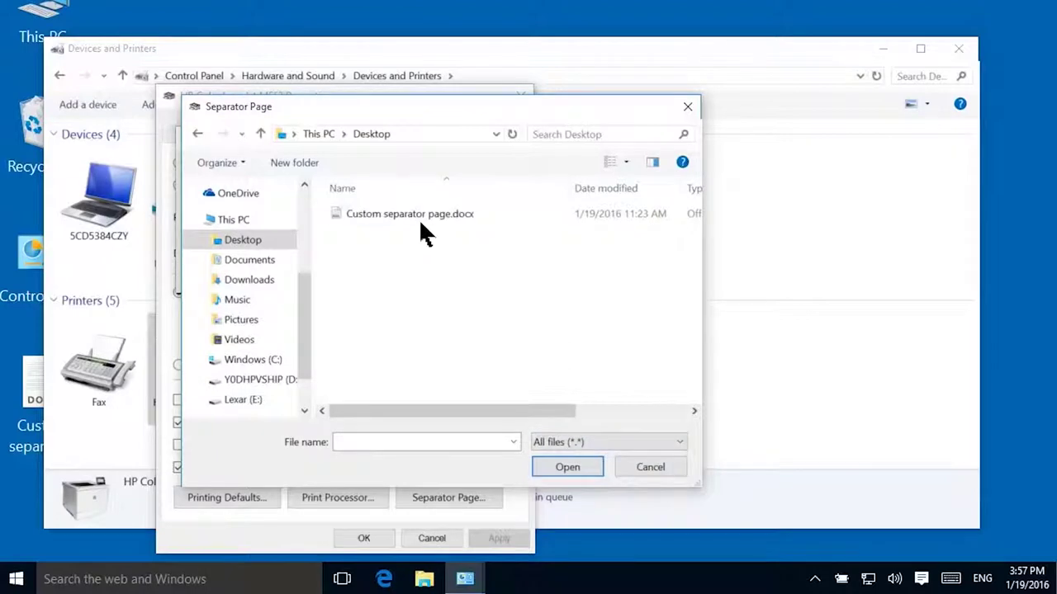
pyautogui.click(417, 216)
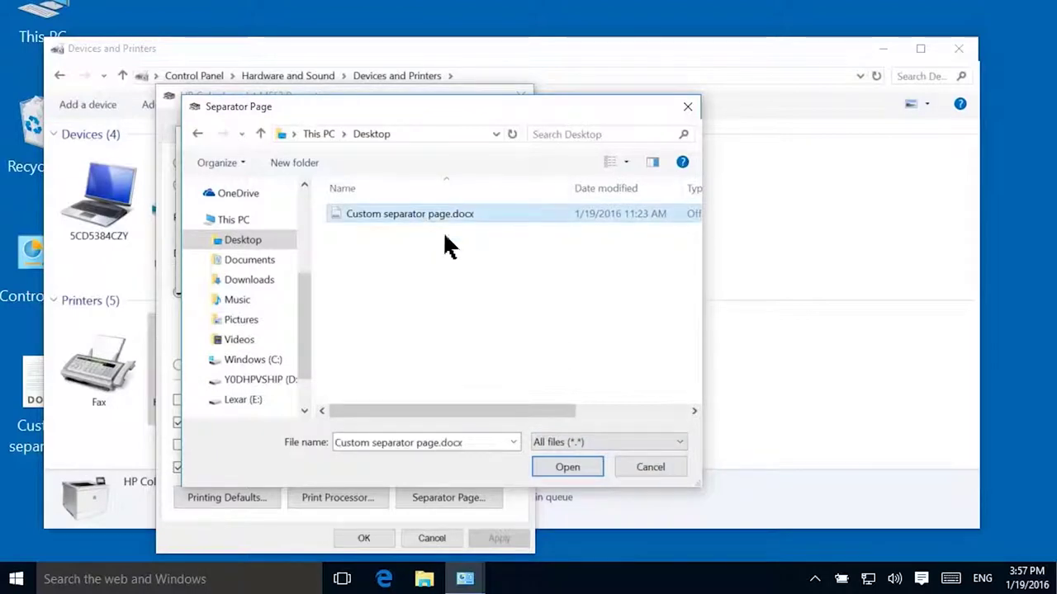
pyautogui.click(585, 466)
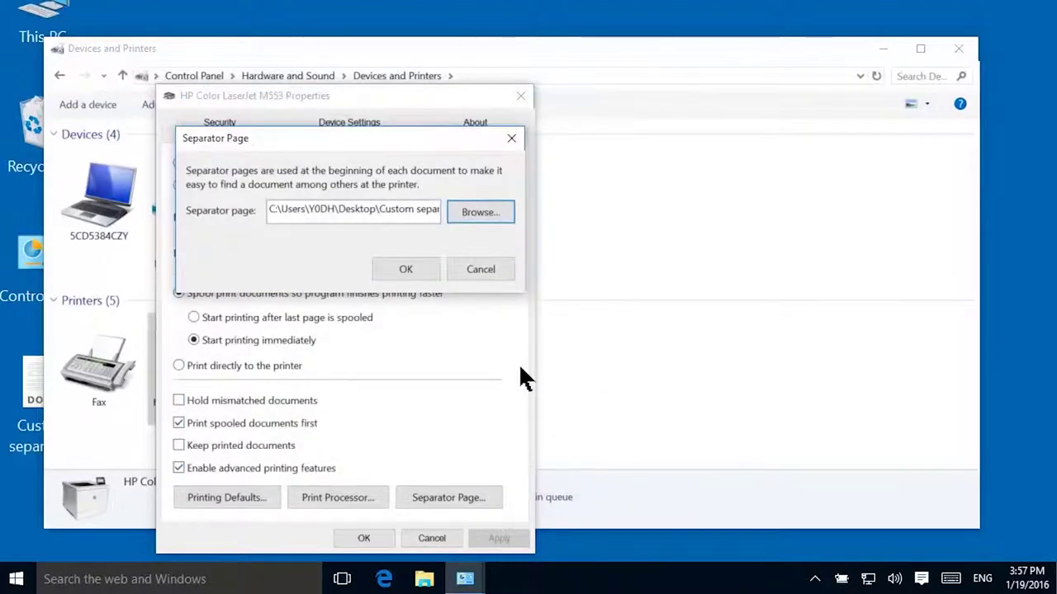
pyautogui.click(424, 266)
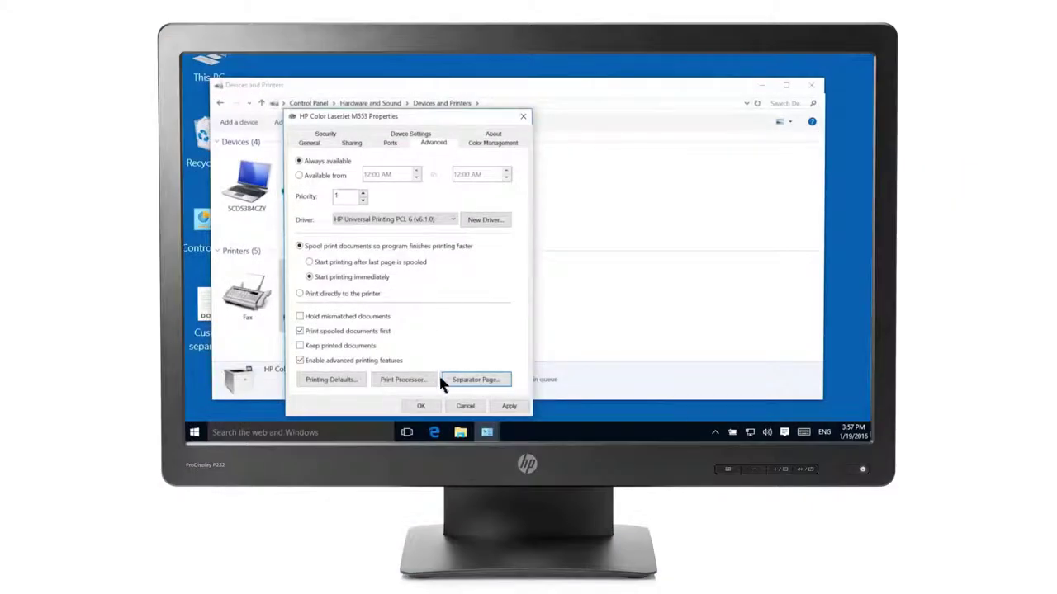
# - Confirm the HP Color LaserJet M553 Properties with OK to save and close them
pyautogui.click(431, 405)
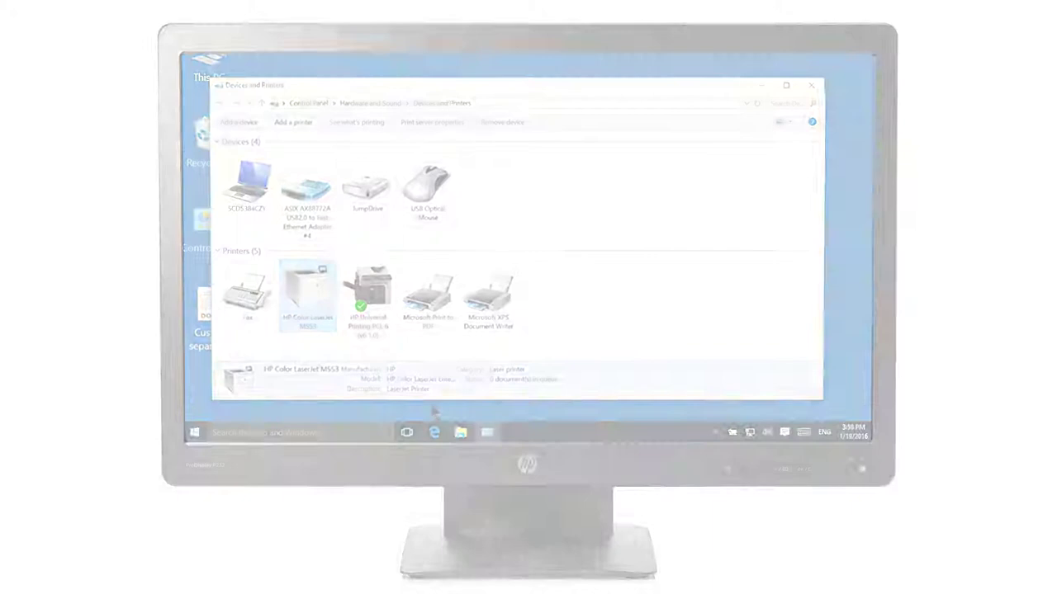